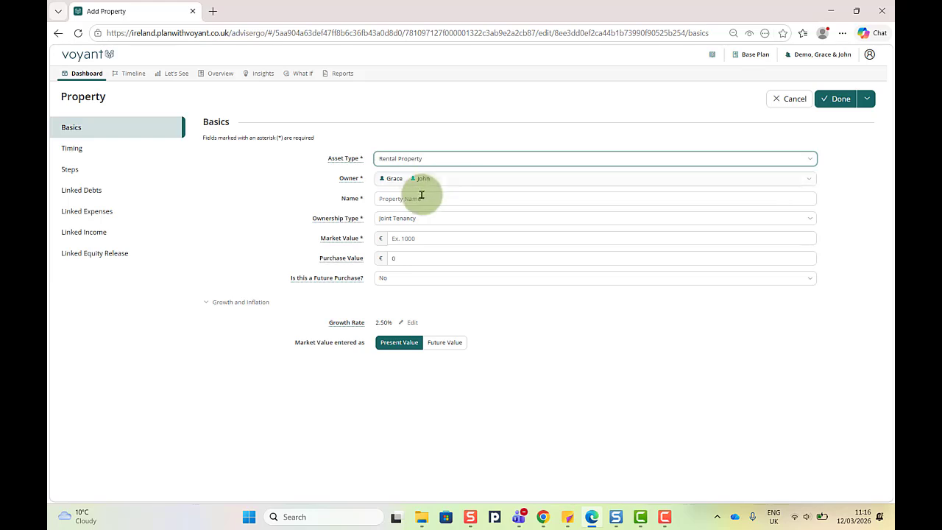
Step: Enter the property name Rental Property, market value 110,000 and purchase value 70,000
click(415, 199)
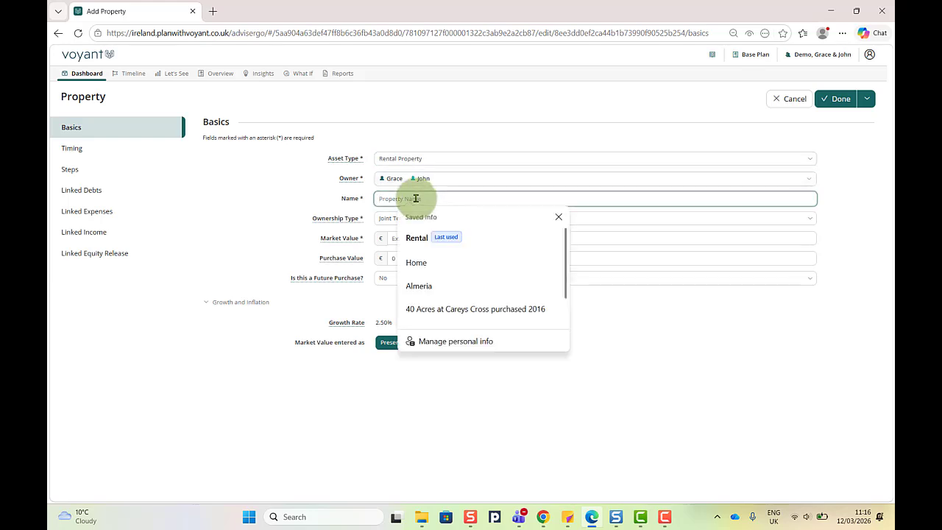
text(Rental Property)
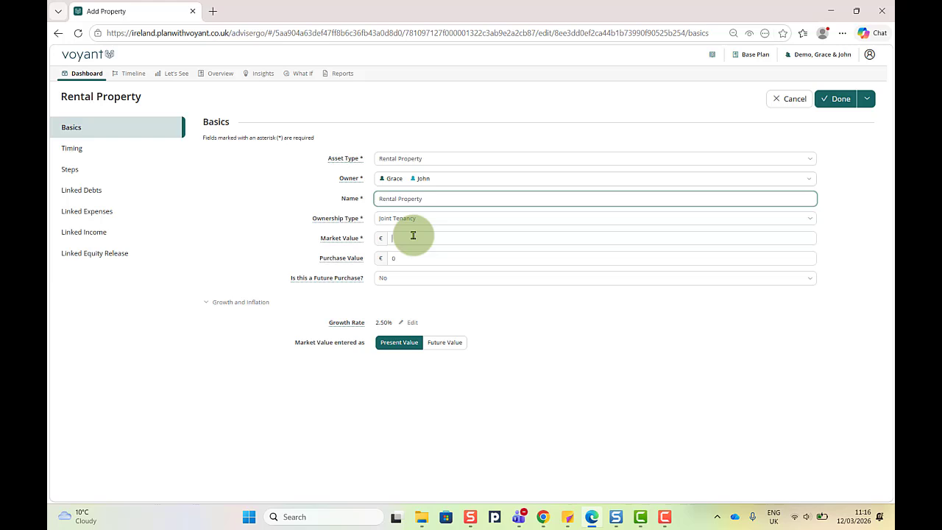
click(413, 237)
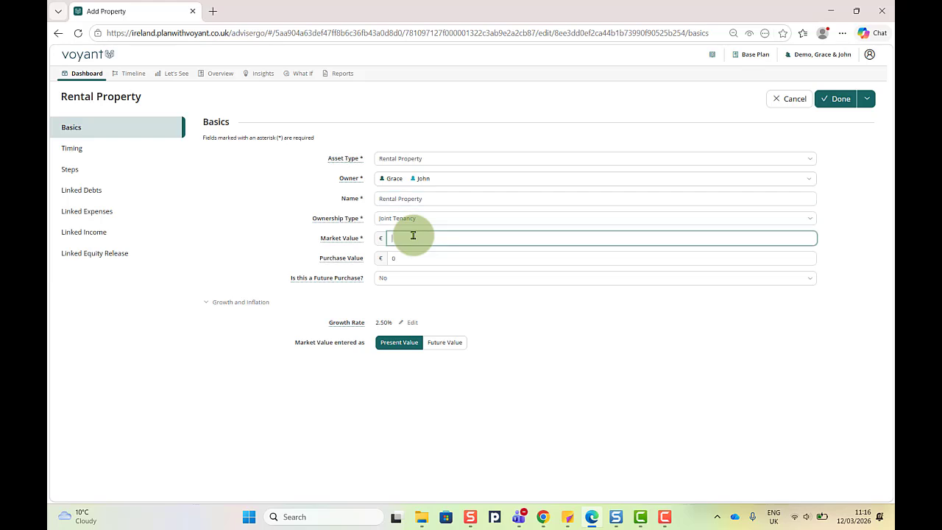
text(110,000)
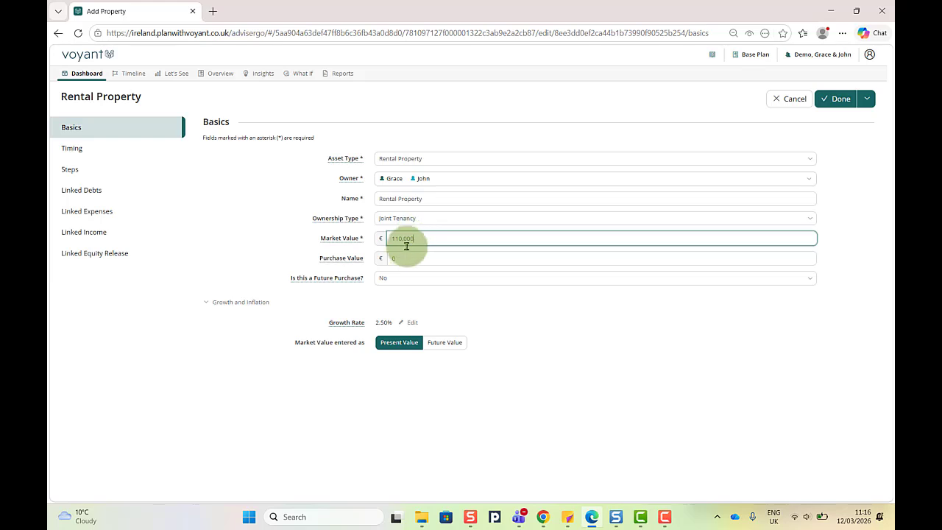
click(400, 262)
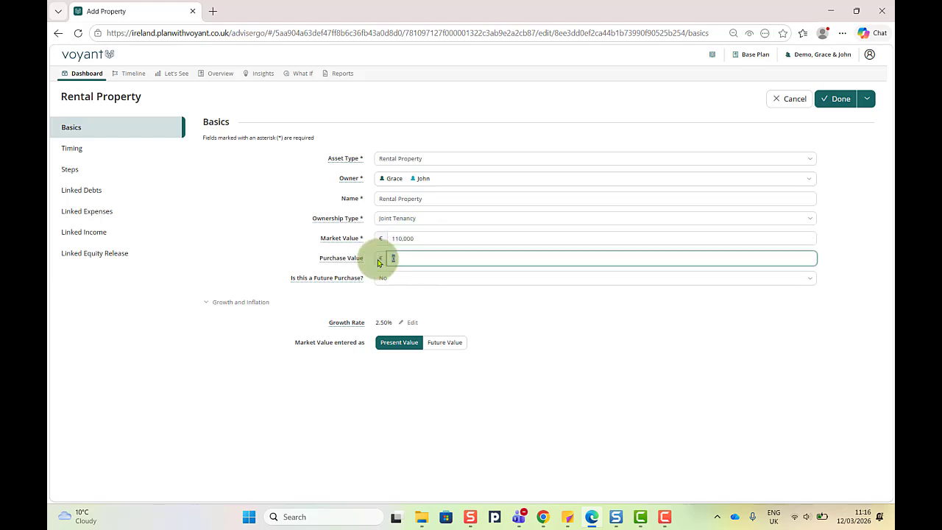
text(70,000)
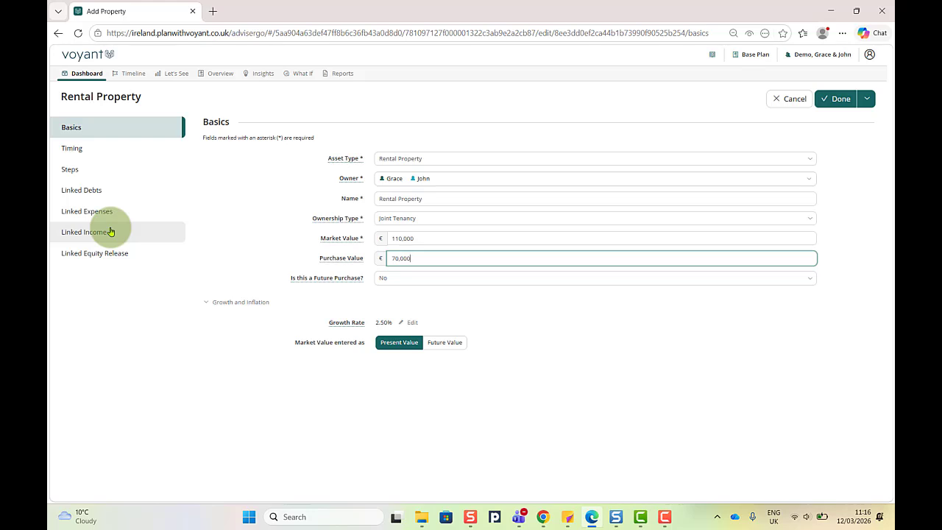
Step: Review the buy-in-2026, sell-in-2071 timing, then go to the property's Linked Debts section
click(81, 147)
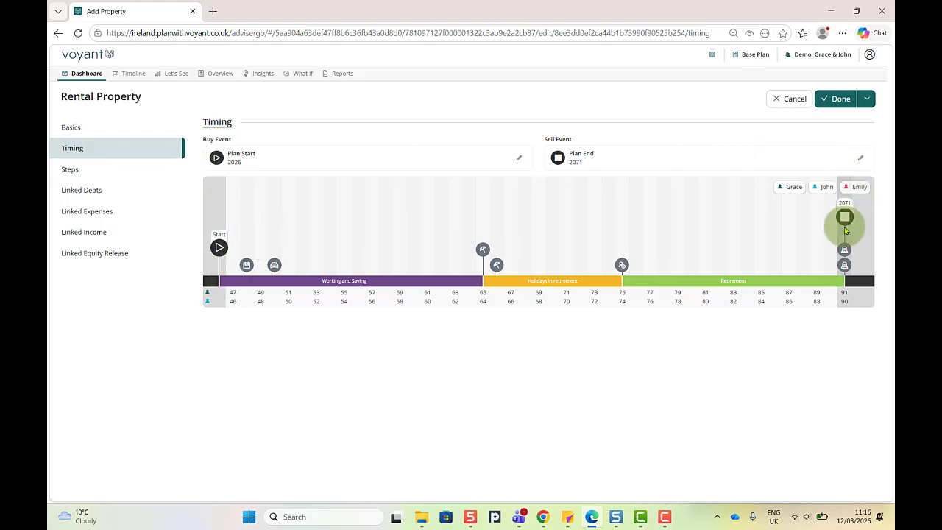
click(81, 191)
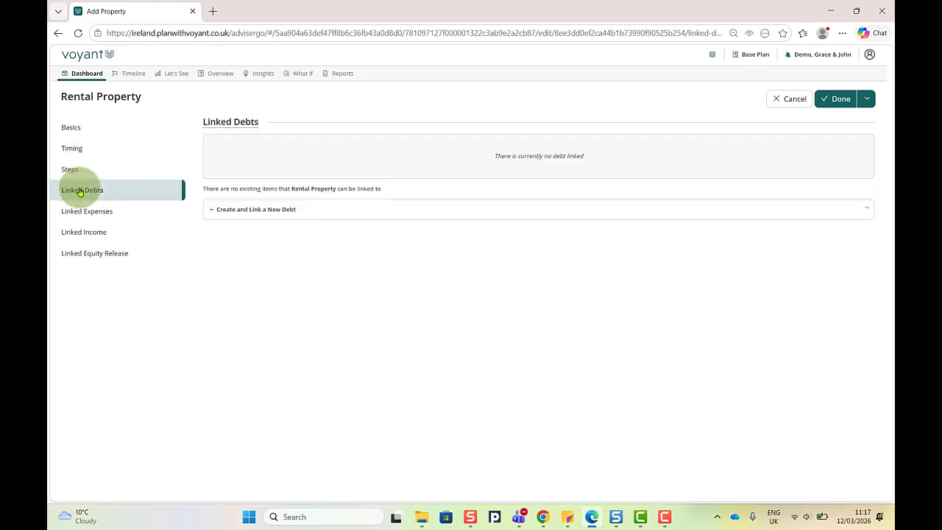
Step: Create a new linked standard debt named Rental Mortgage
click(253, 211)
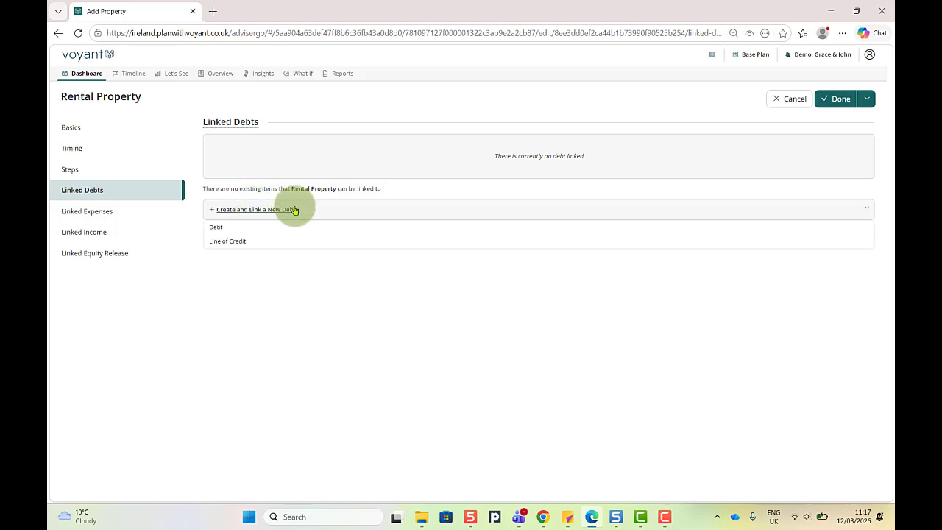
click(217, 227)
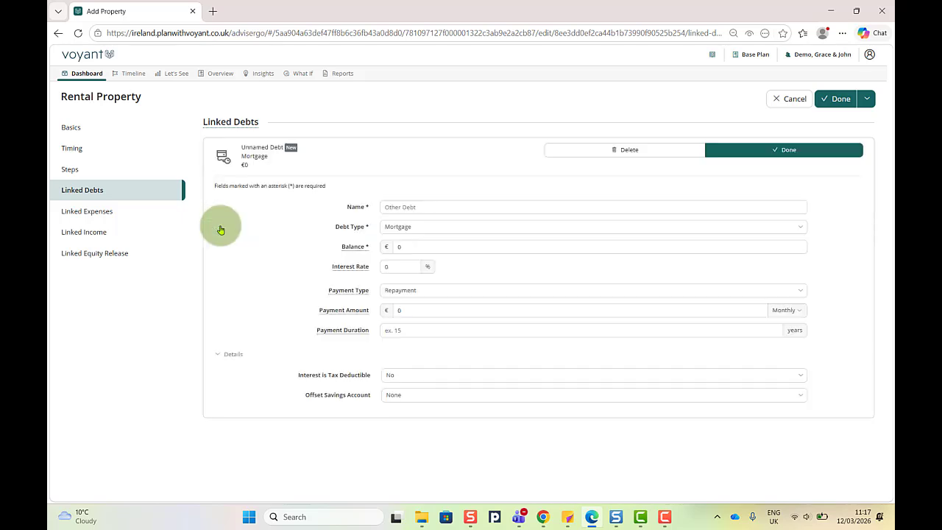
click(431, 206)
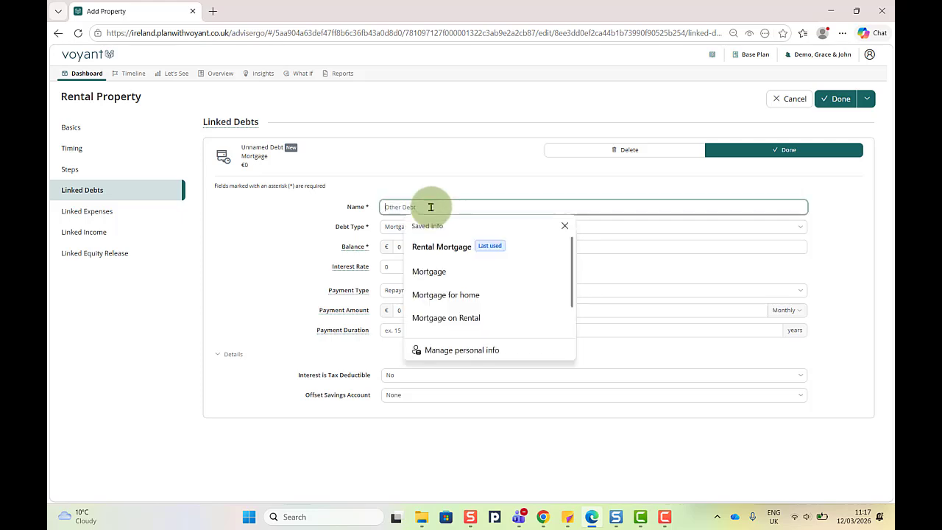
click(478, 245)
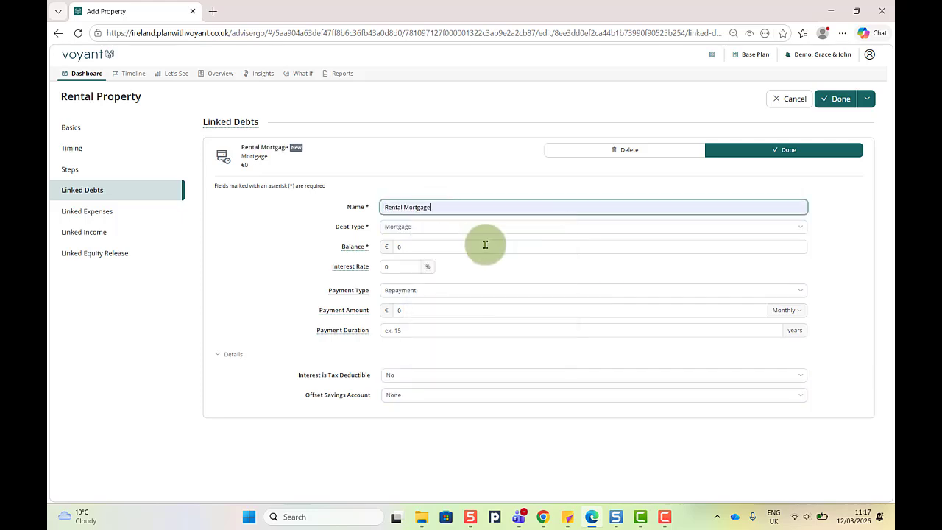
Step: Give the mortgage a 45,000 balance, 5% interest and Interest Only payments, then save it
click(415, 248)
click(381, 251)
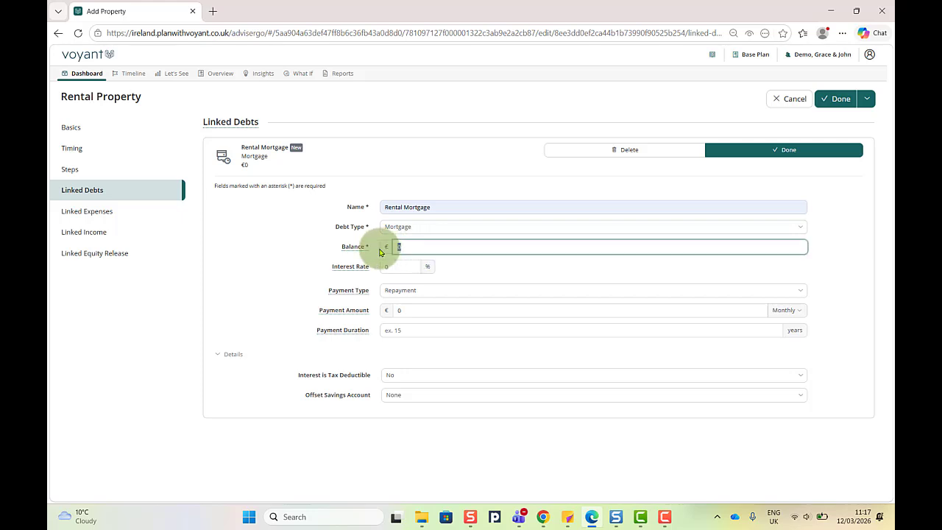
text(45,000)
click(399, 267)
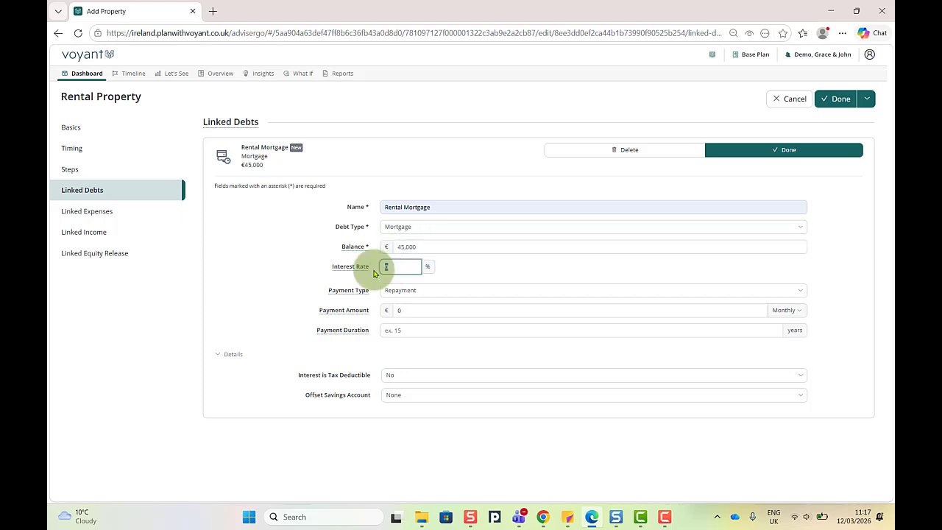
text(5)
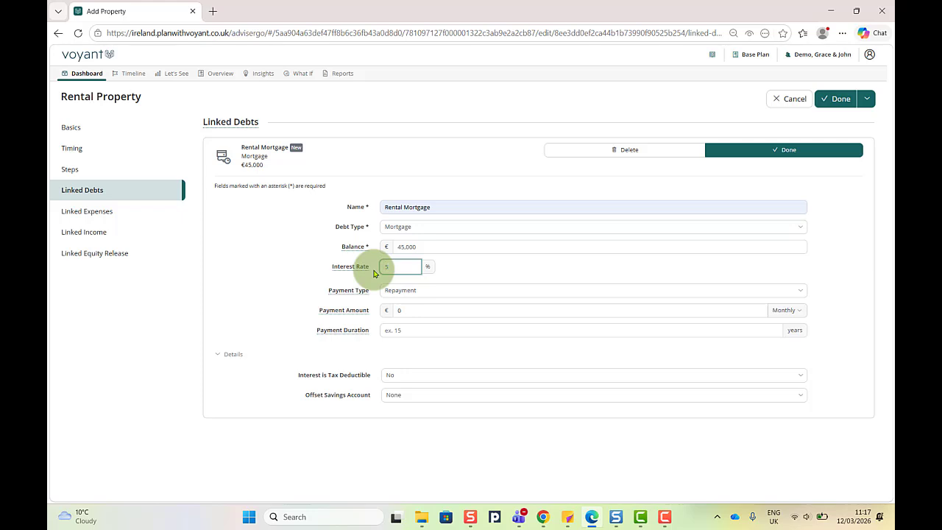
click(421, 294)
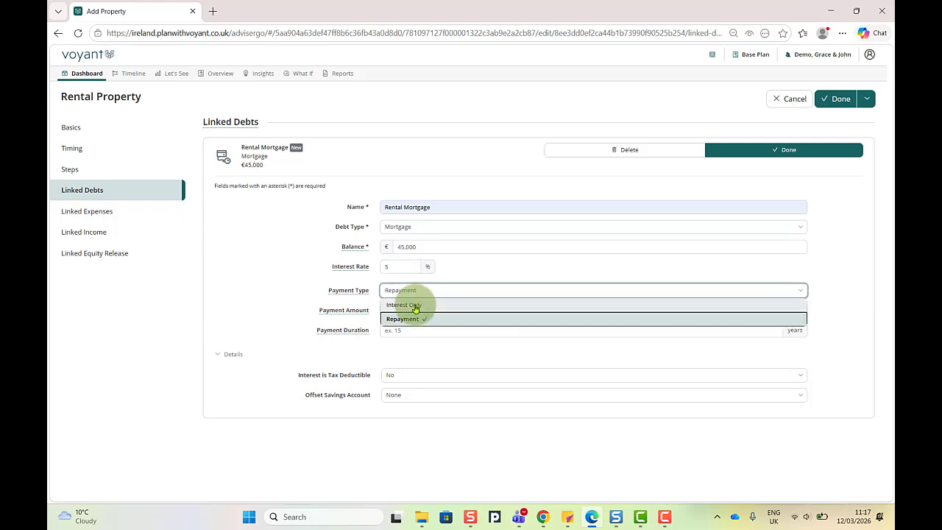
click(420, 306)
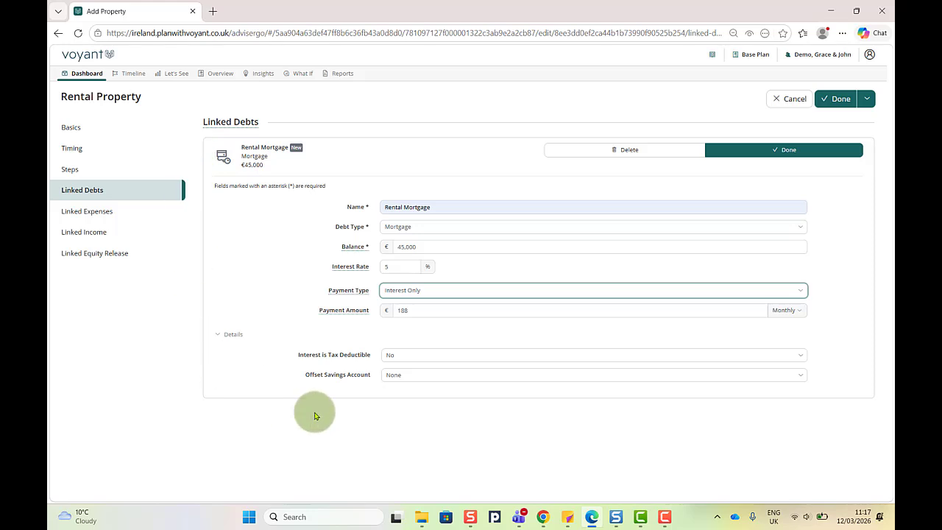
click(762, 150)
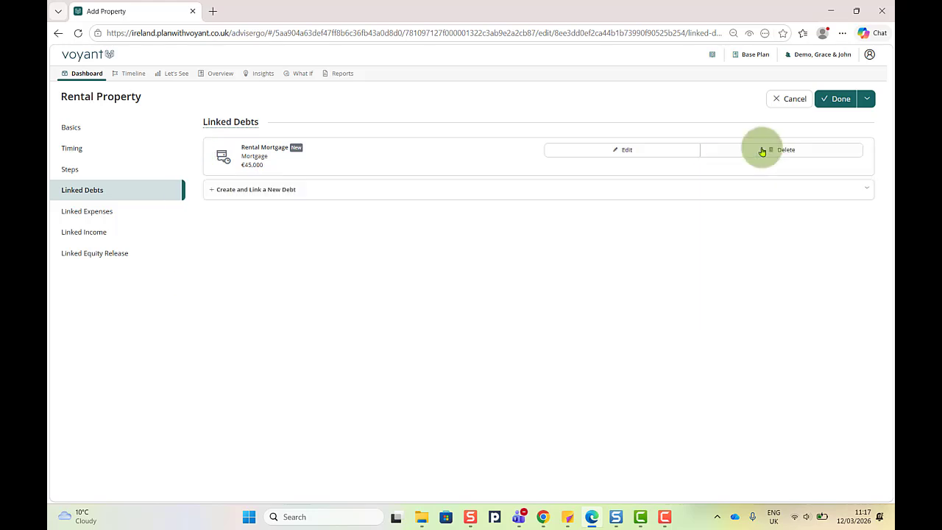
Step: Create a new linked expense named Rental expenses with an amount of 5,000
click(92, 212)
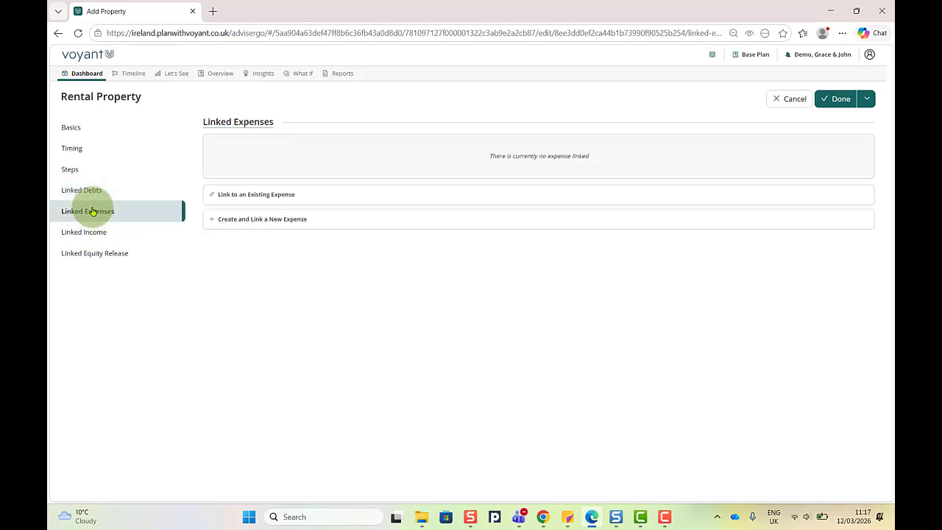
click(258, 221)
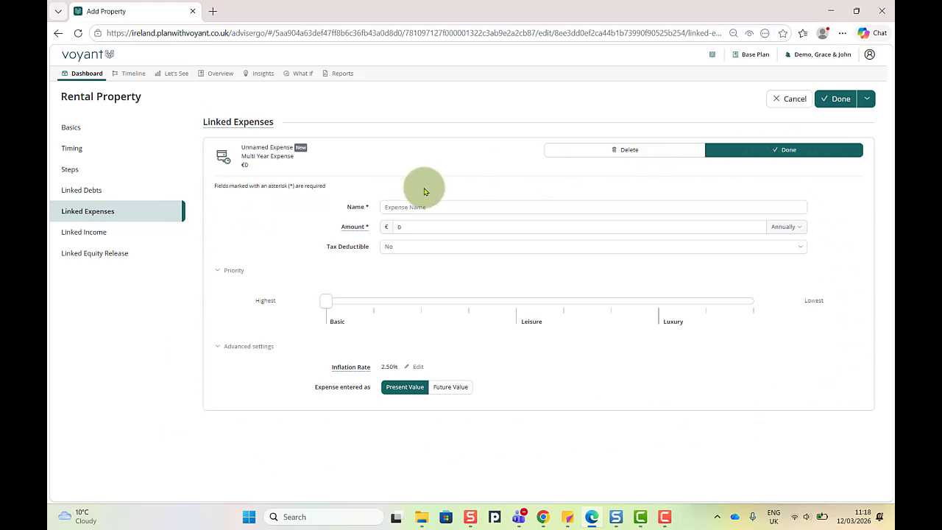
click(446, 204)
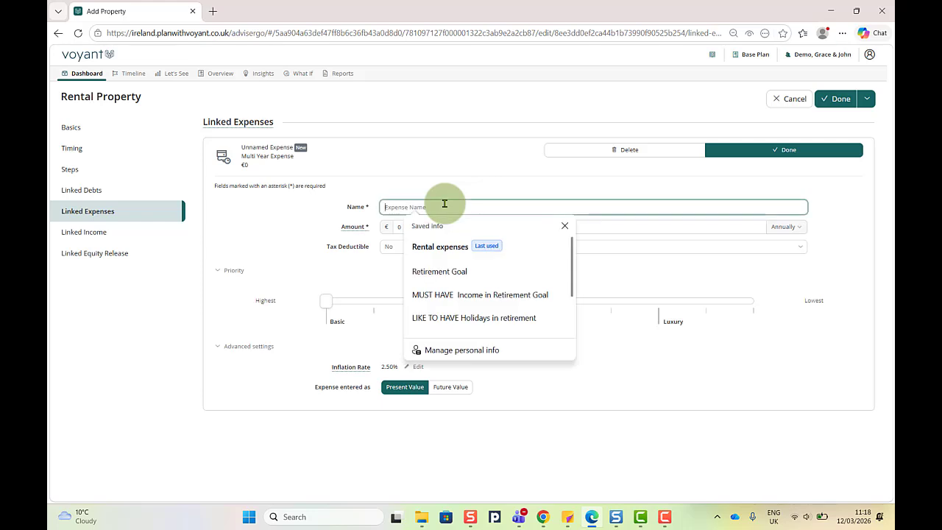
click(487, 251)
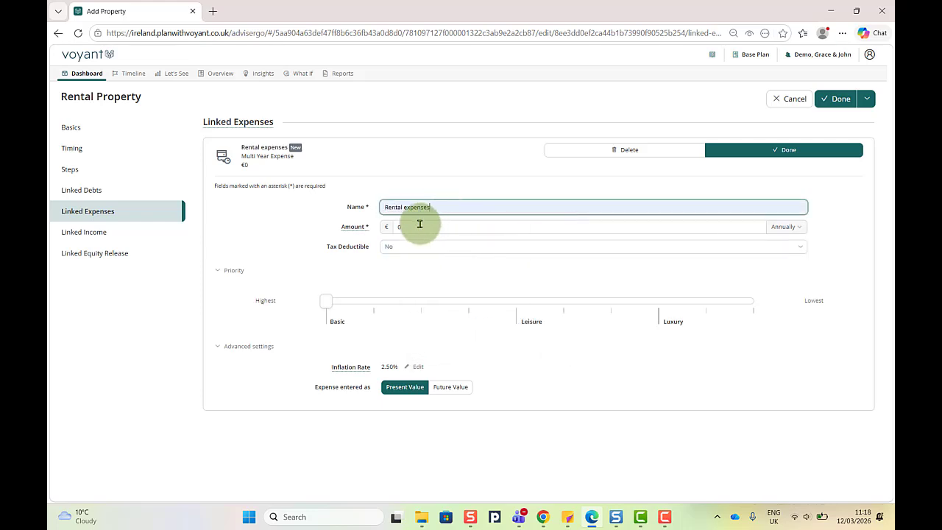
click(418, 225)
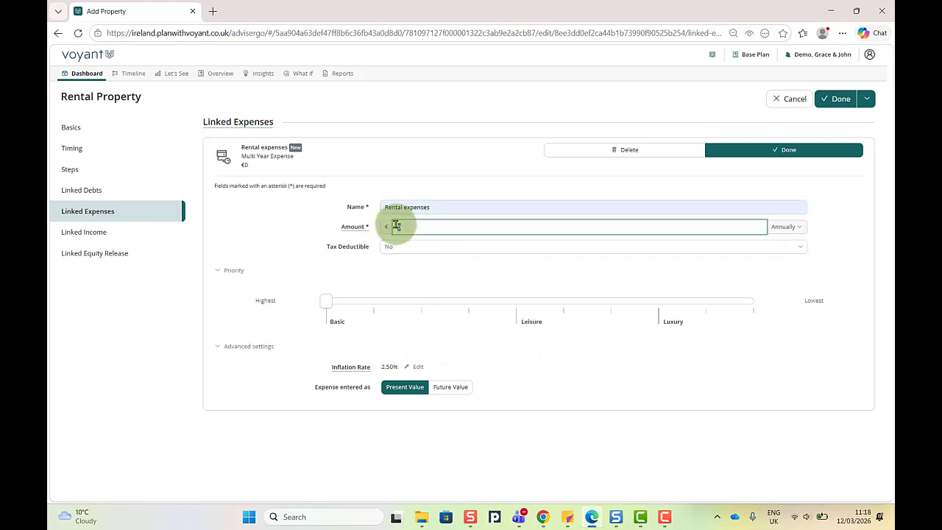
text(5000)
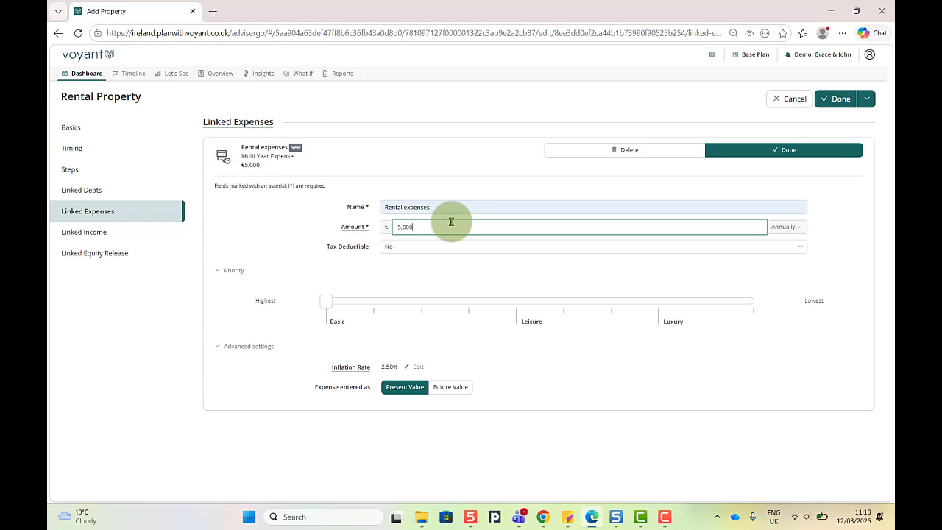
Step: Change the expense's inflation rate from 2.50 to 3% and save it
click(417, 367)
drag(410, 366, 371, 370)
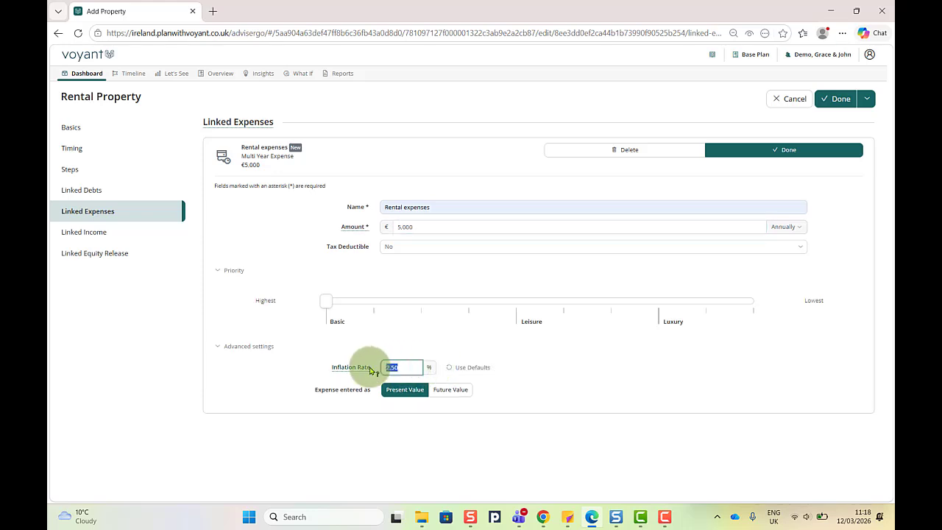
text(3)
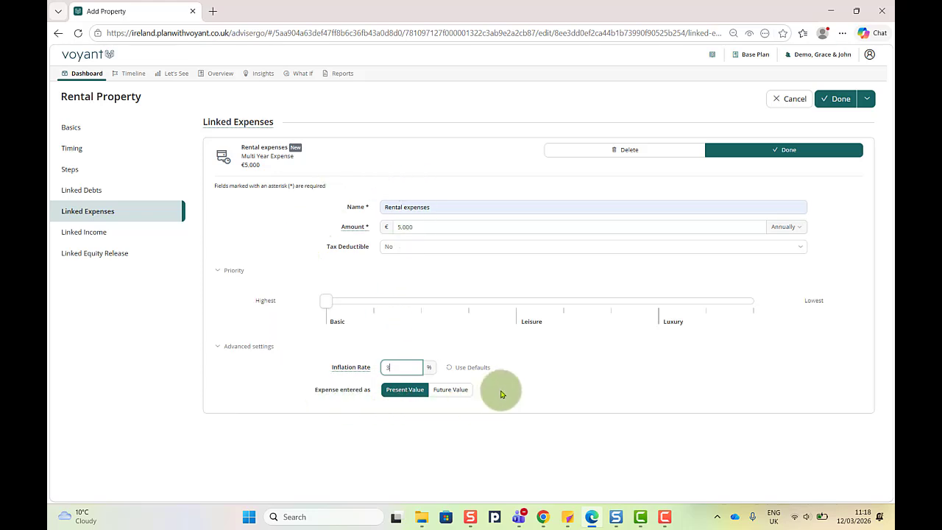
click(765, 151)
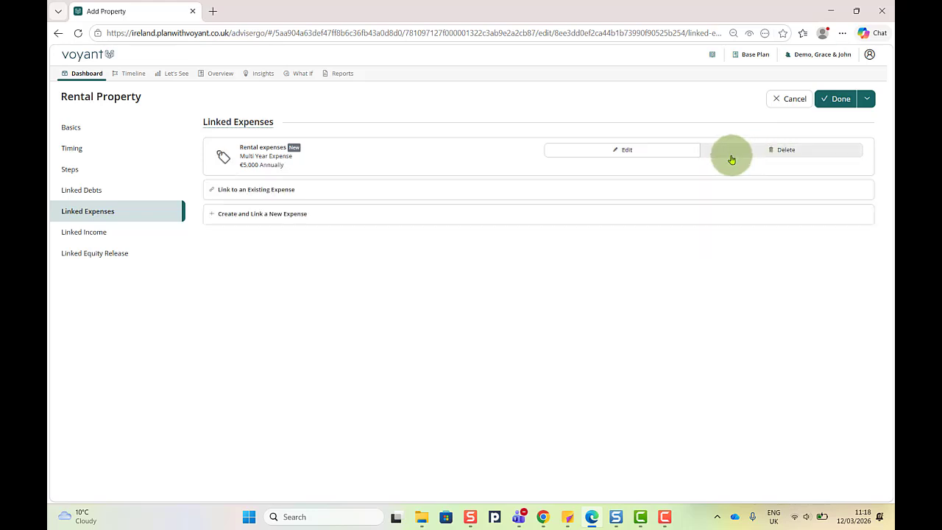
Step: Create a new linked income named Rental income with an annual amount of 11,000
click(93, 232)
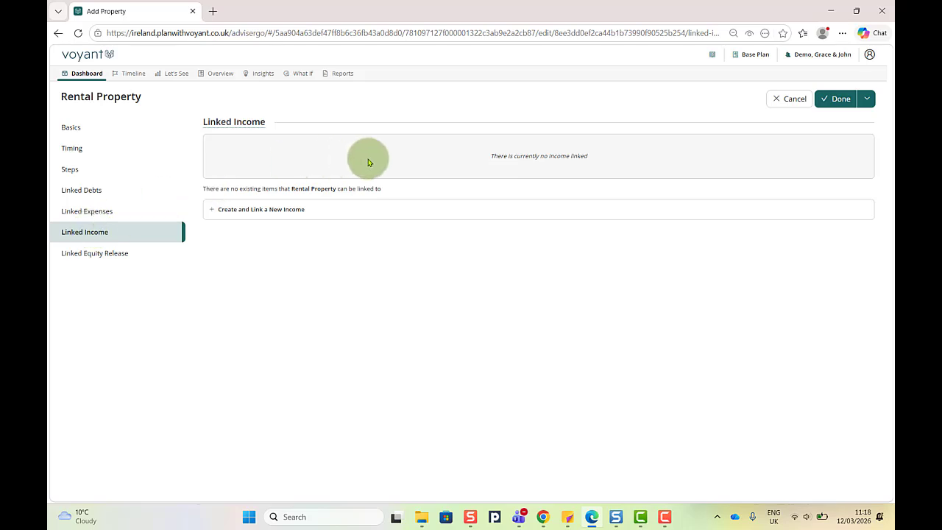
click(273, 211)
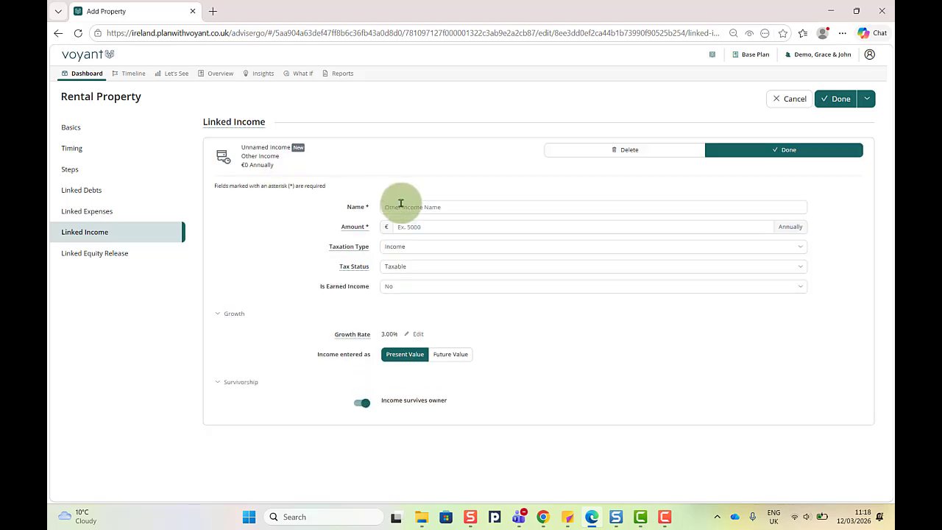
click(453, 206)
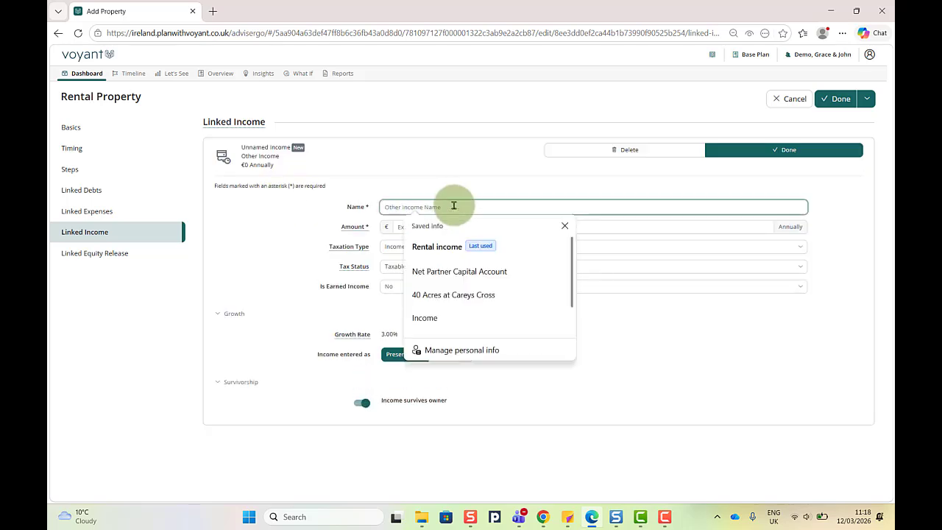
click(451, 246)
click(414, 228)
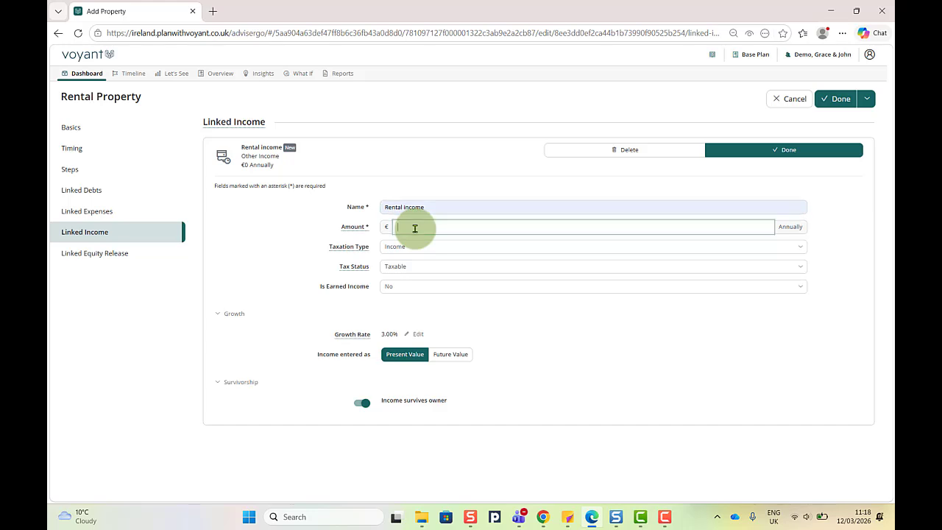
text(11,)
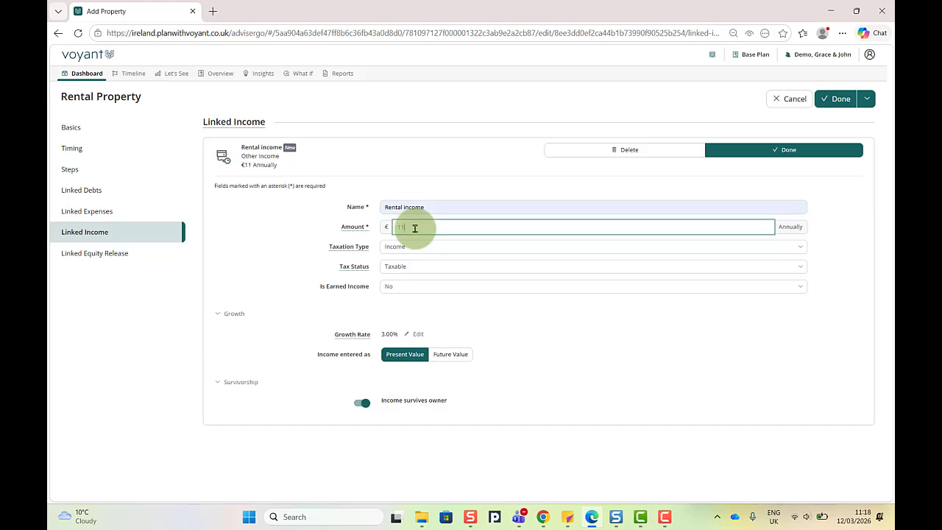
text(000)
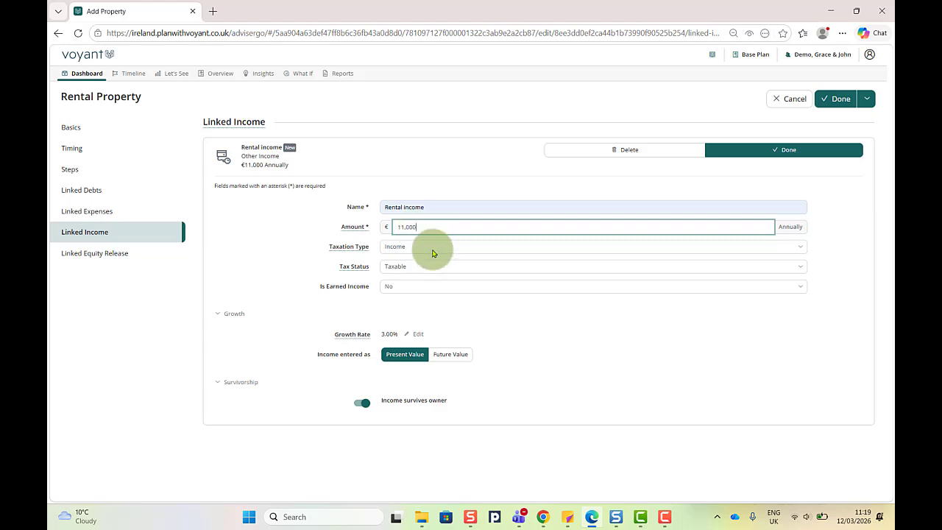
click(354, 249)
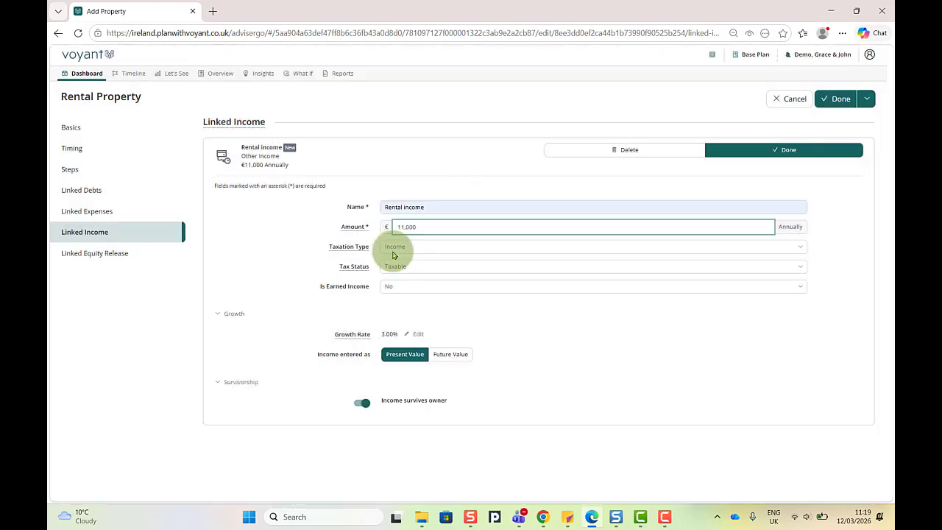
Step: Keep the income taxed as Income and Taxable, and set its growth rate to 2%
click(421, 250)
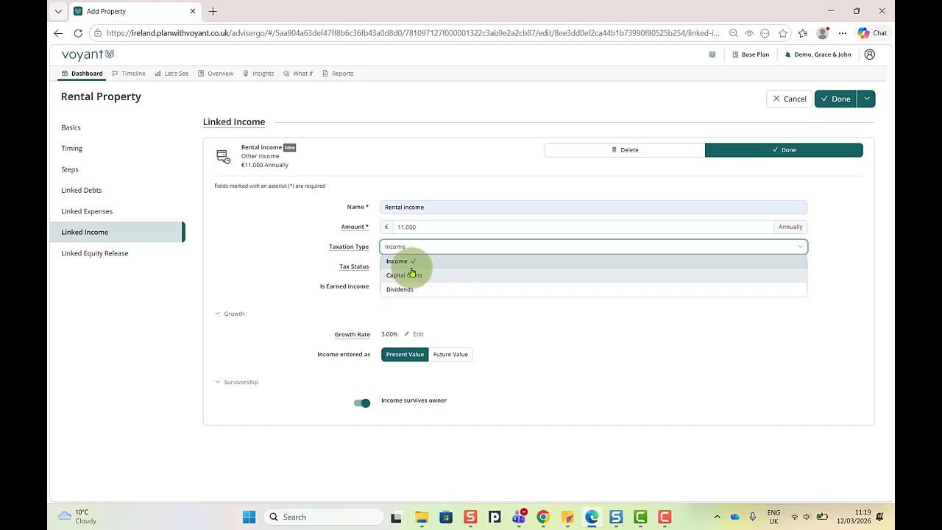
click(425, 249)
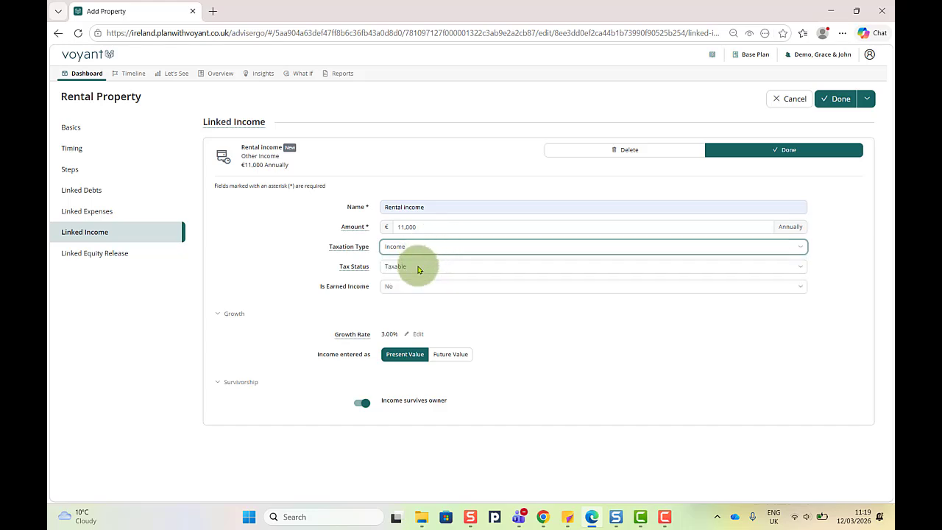
click(418, 269)
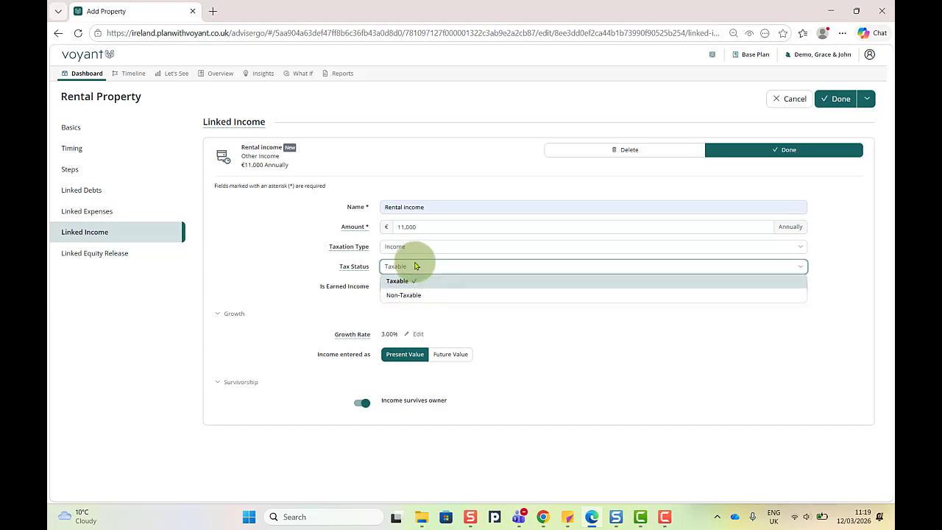
click(424, 269)
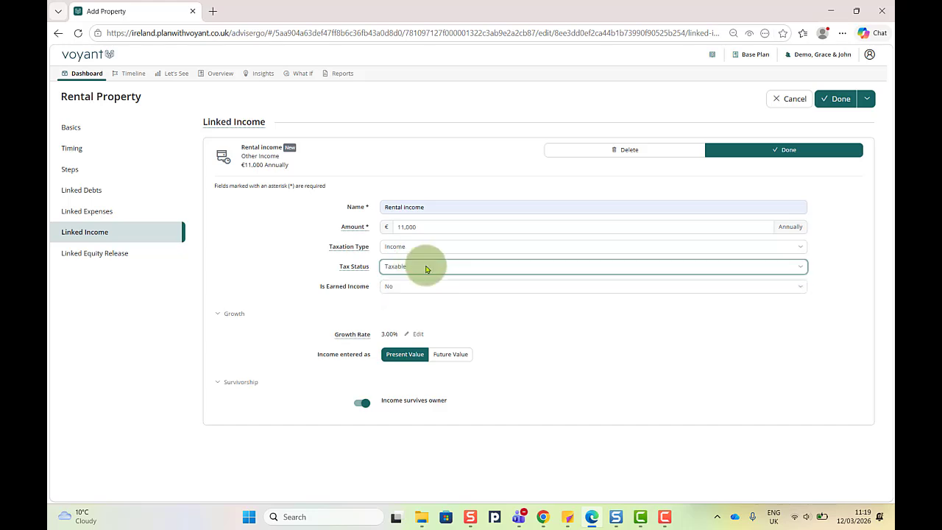
click(420, 334)
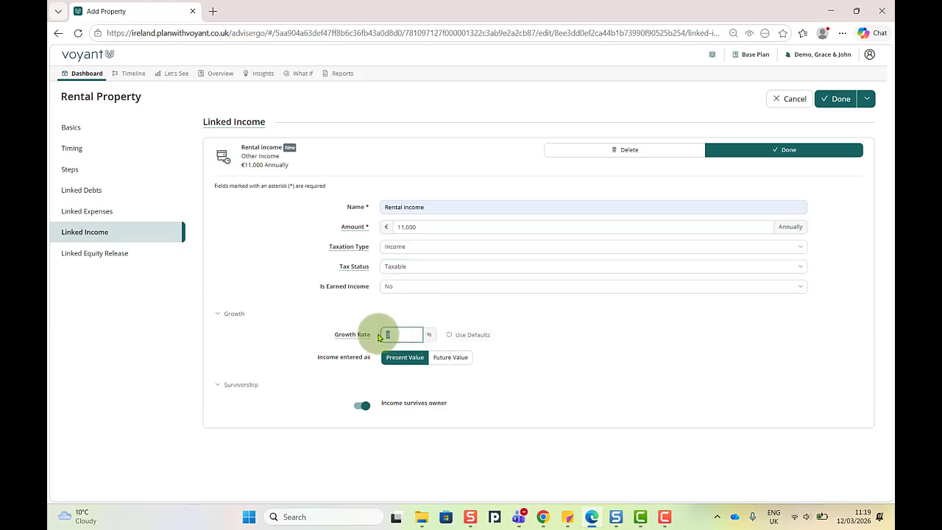
text(2)
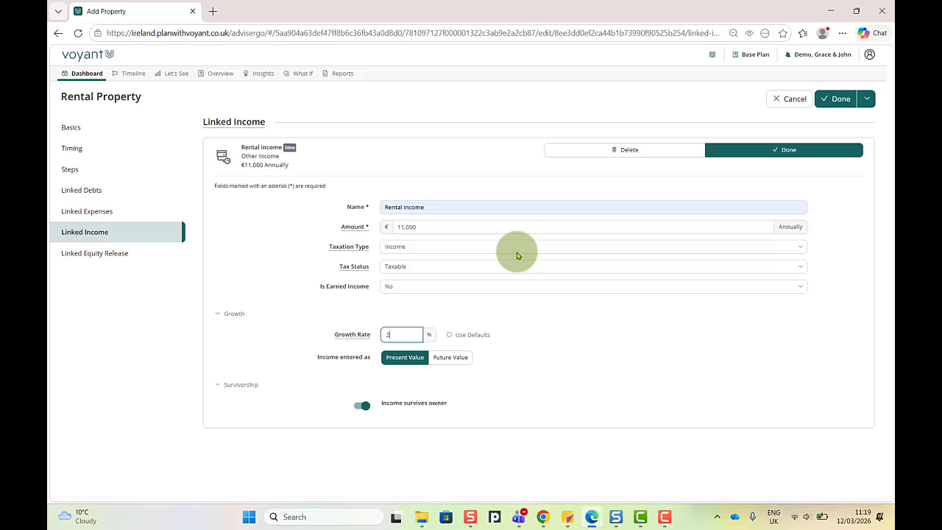
Step: Finish the rental income card, recheck Basics, and save the Rental Property
click(782, 150)
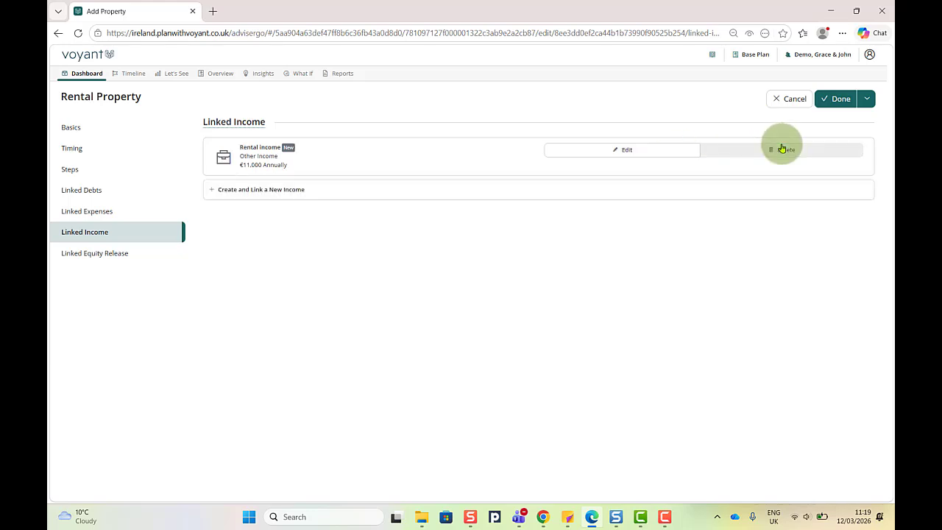
click(71, 129)
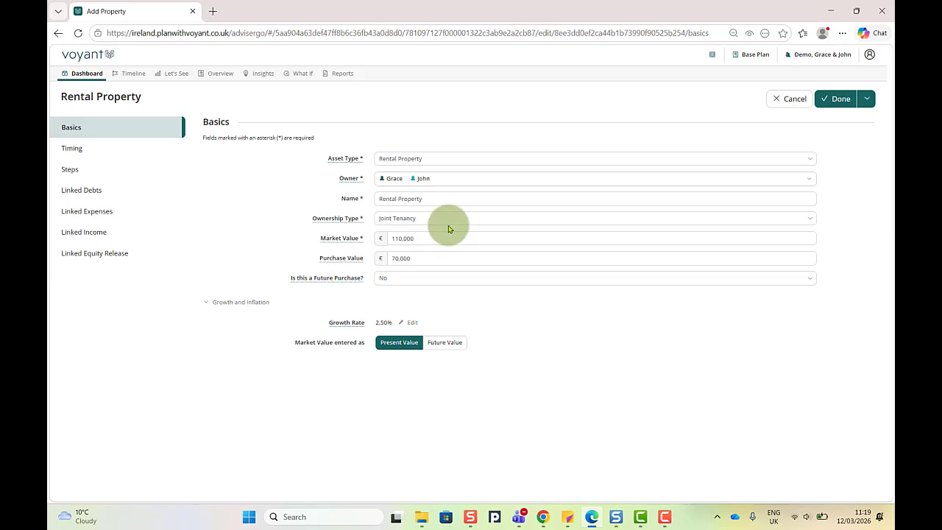
click(840, 100)
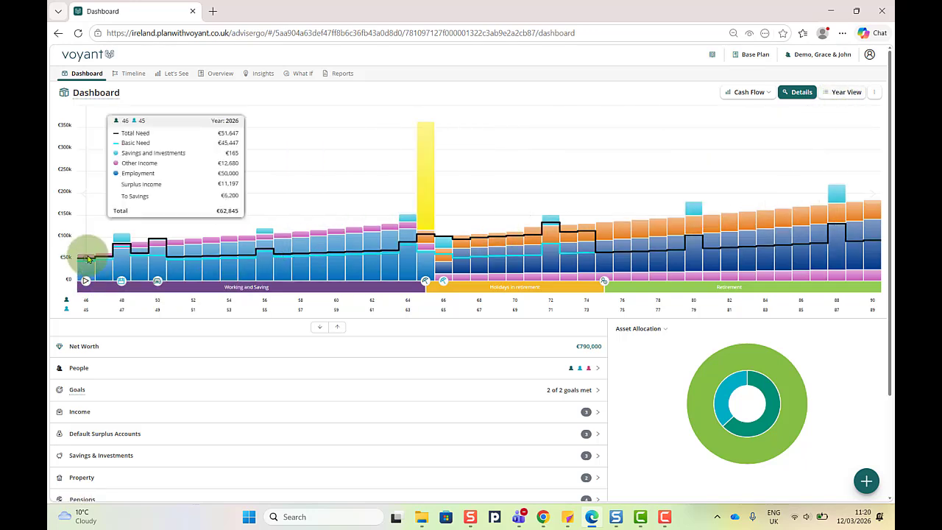
Step: Turn on the chart legend, then pin and unpin the 2026 year breakdown
click(873, 92)
click(854, 121)
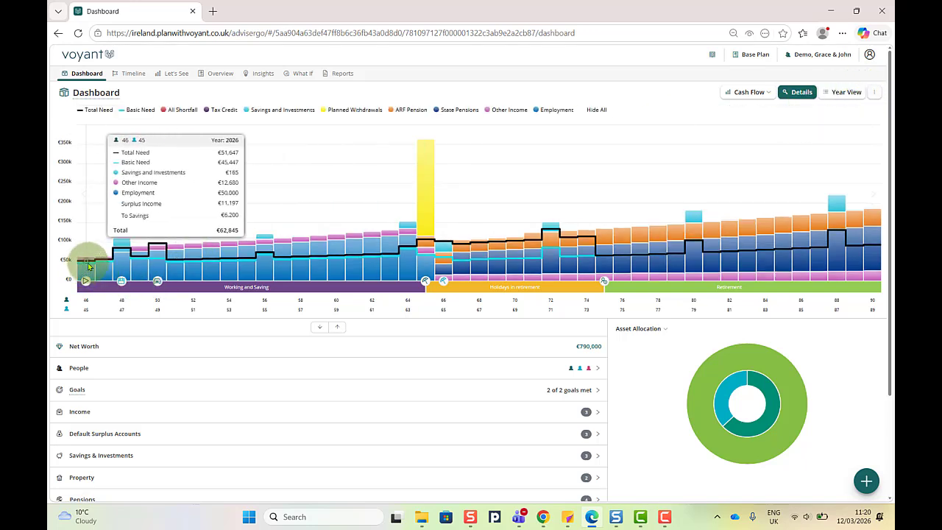
click(88, 266)
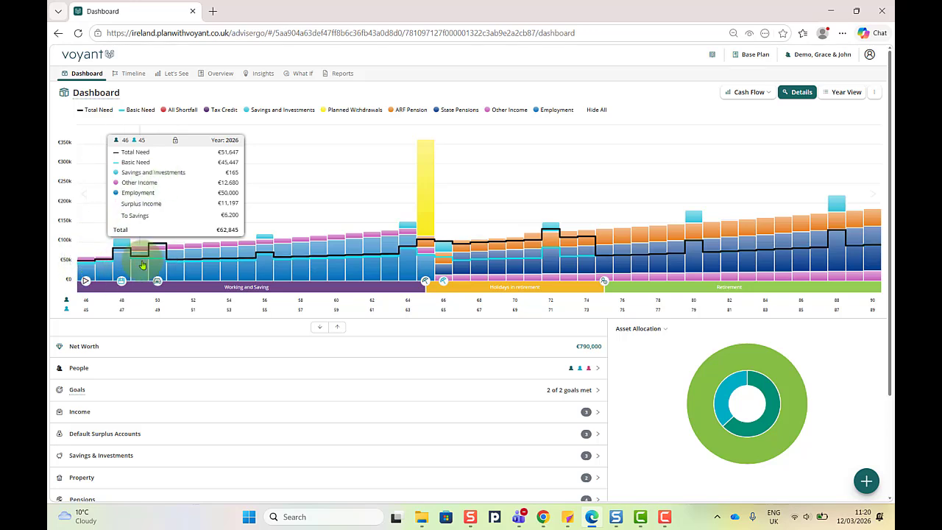
click(176, 139)
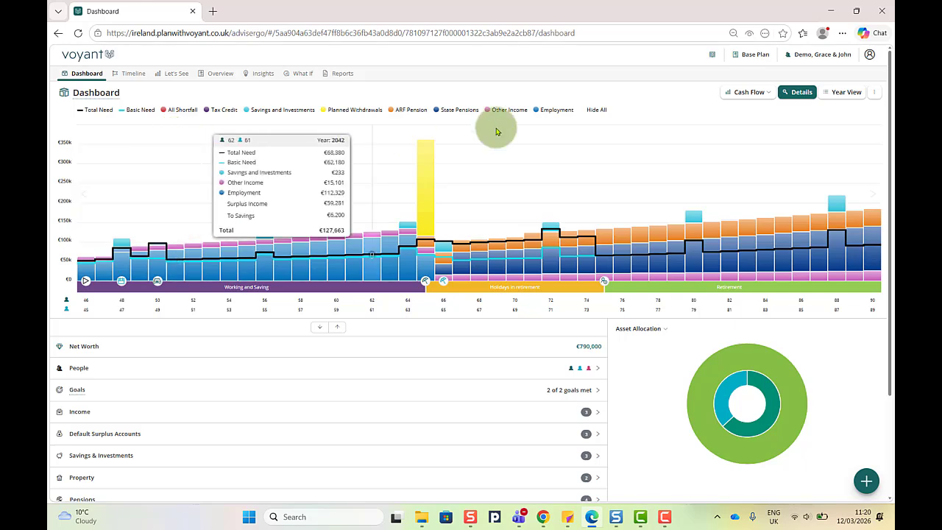
Step: In the 2026 Year View, check expenses and property, then expand the Rental Mortgage debt row
click(848, 92)
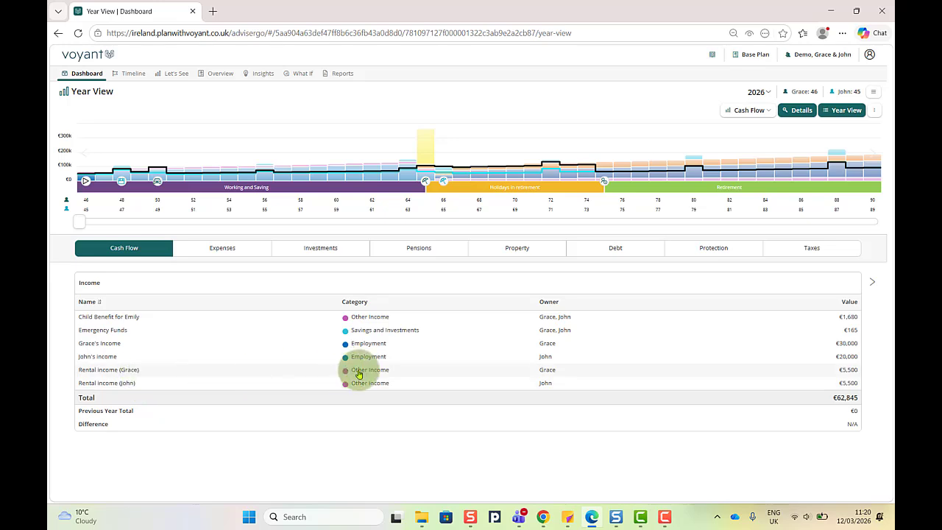
click(232, 248)
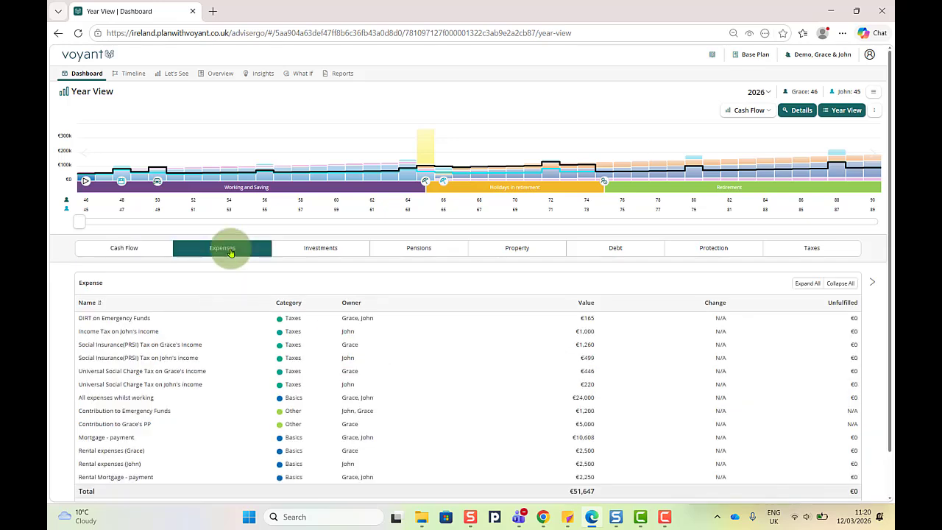
scroll(236, 368, down, 2)
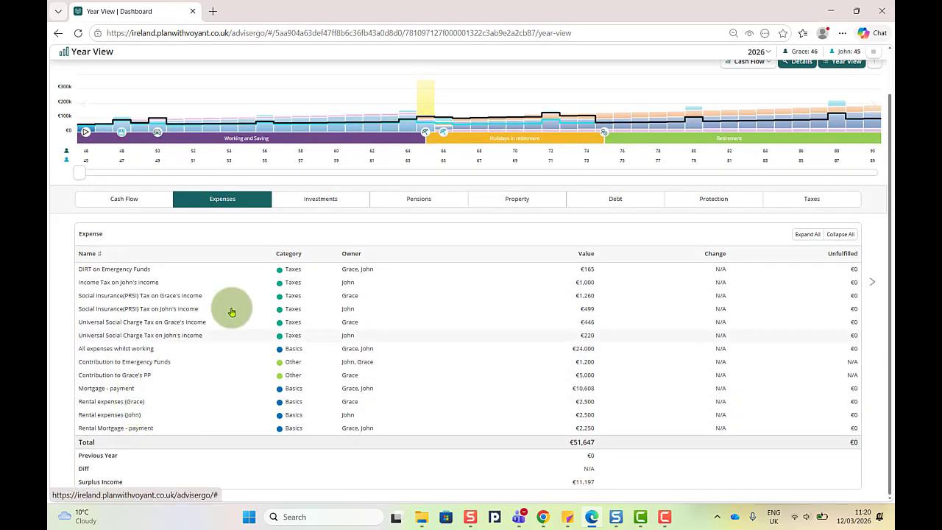
click(515, 204)
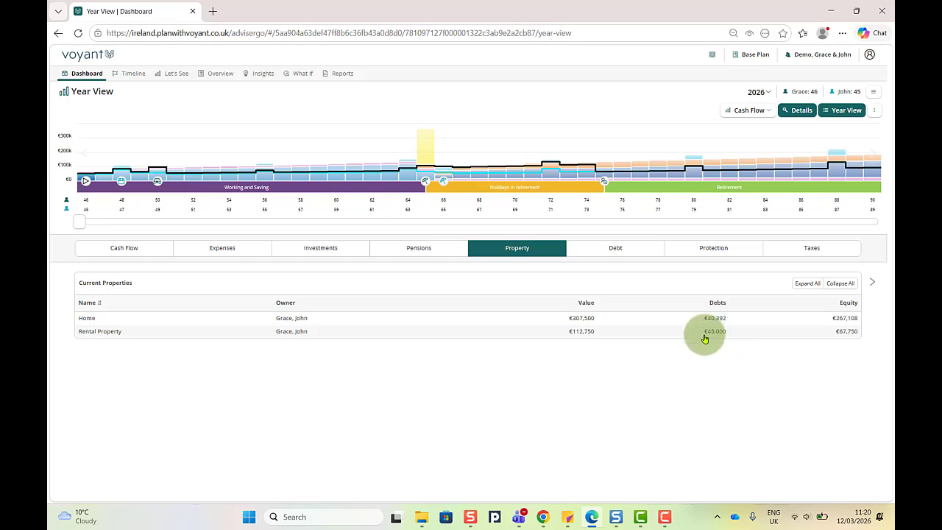
click(641, 254)
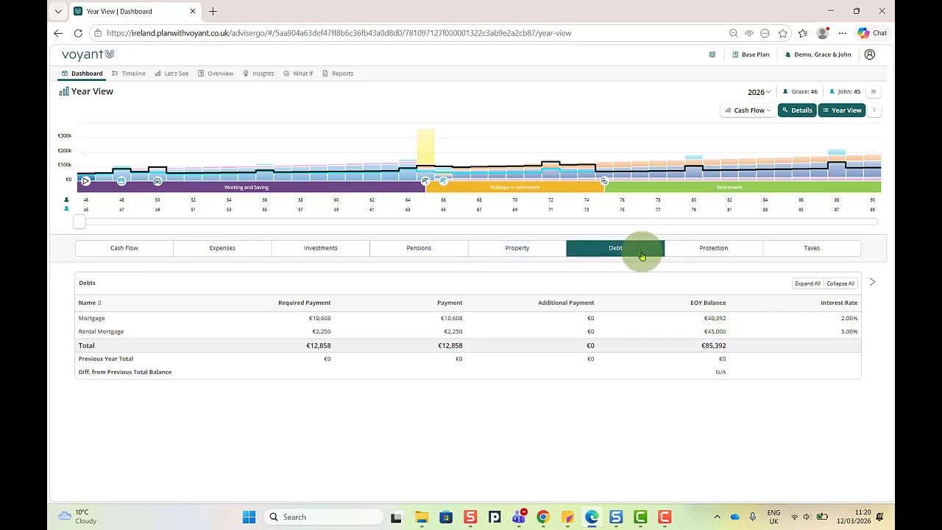
click(137, 333)
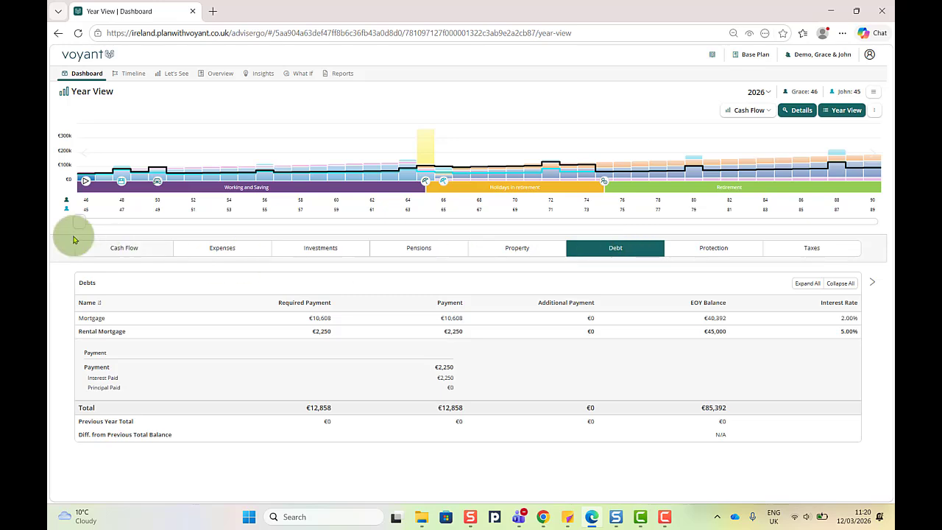
Step: Move the Year View to 2046, check its income and expenses, then return to the Dashboard
drag(84, 226, 442, 221)
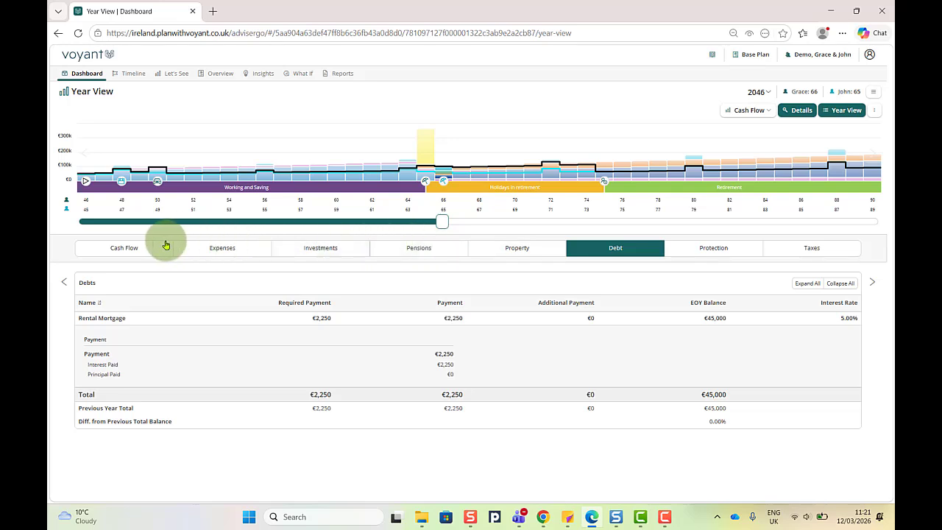
click(109, 246)
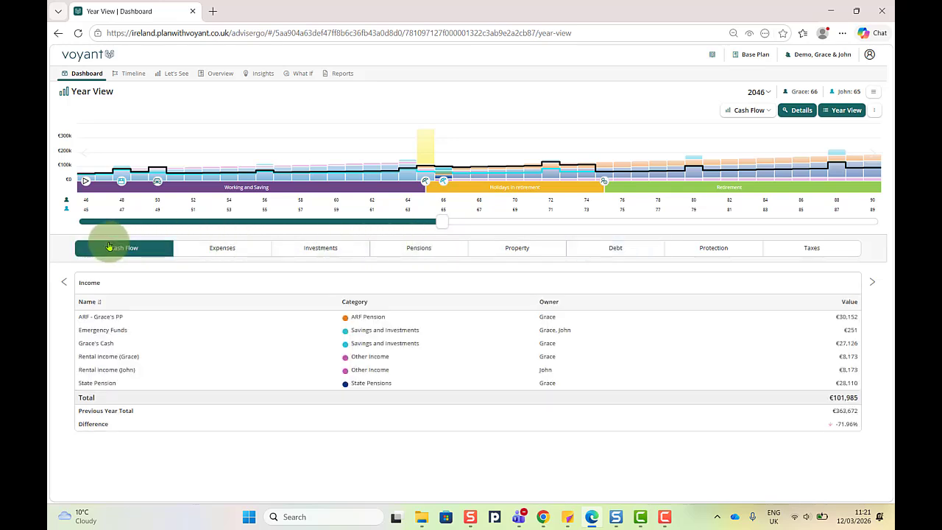
click(114, 360)
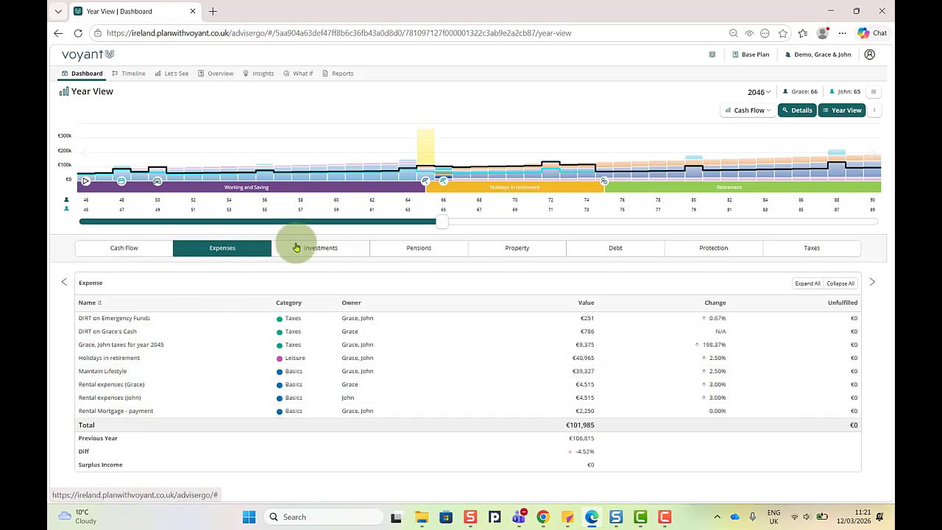
click(847, 111)
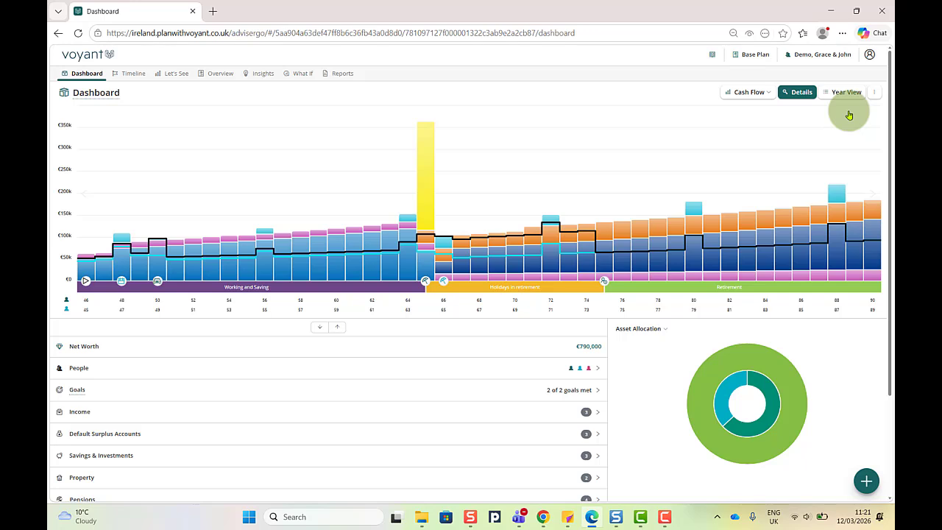